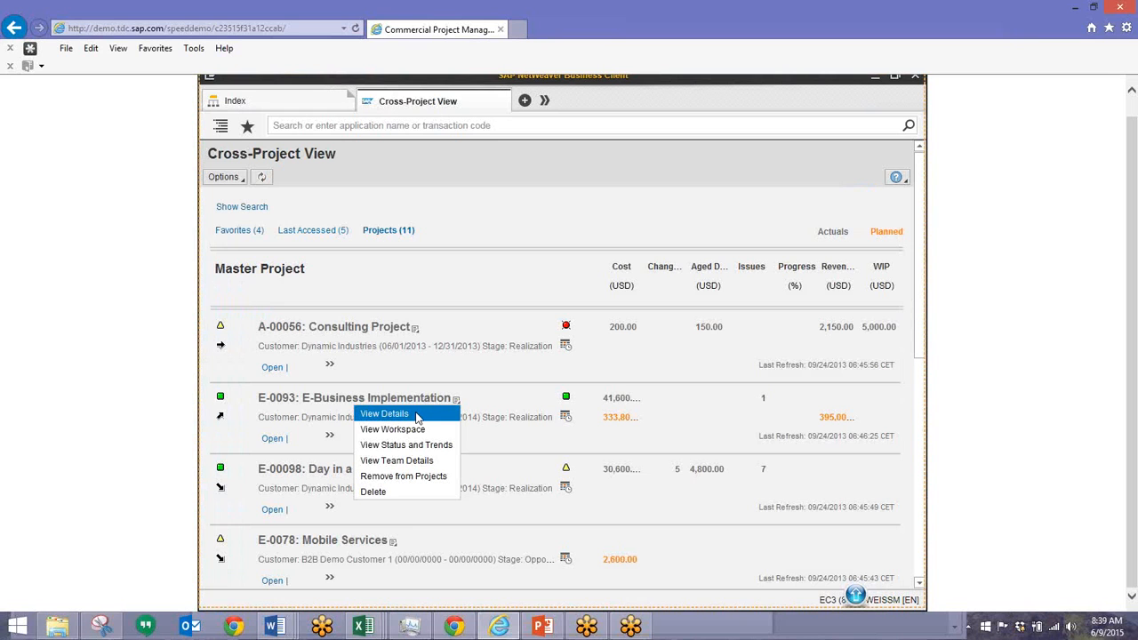
- Open the details of master project E-0093, then its team details, and show the Team Members page
{"action": "left_click", "coordinate": [421, 418]}
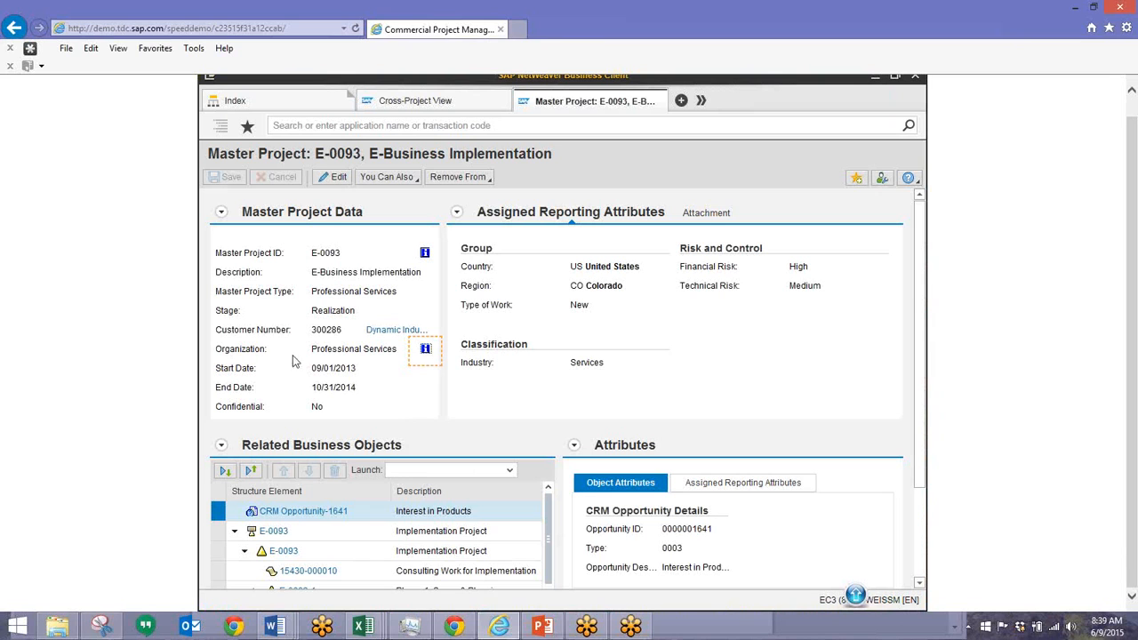
{"action": "left_click", "coordinate": [425, 351]}
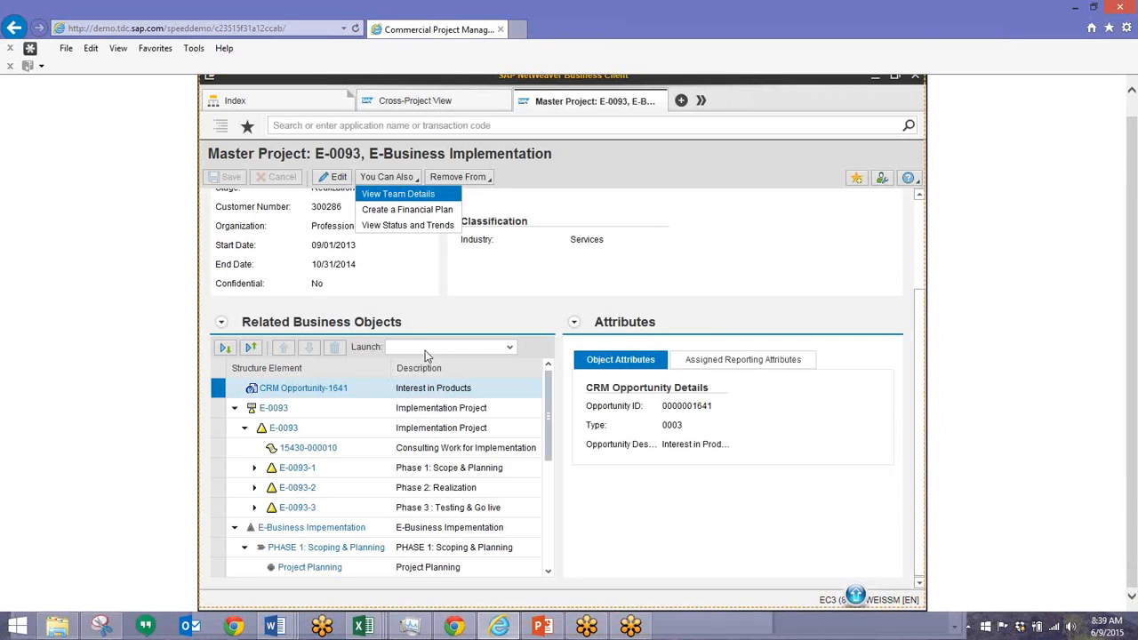
{"action": "left_click", "coordinate": [414, 195]}
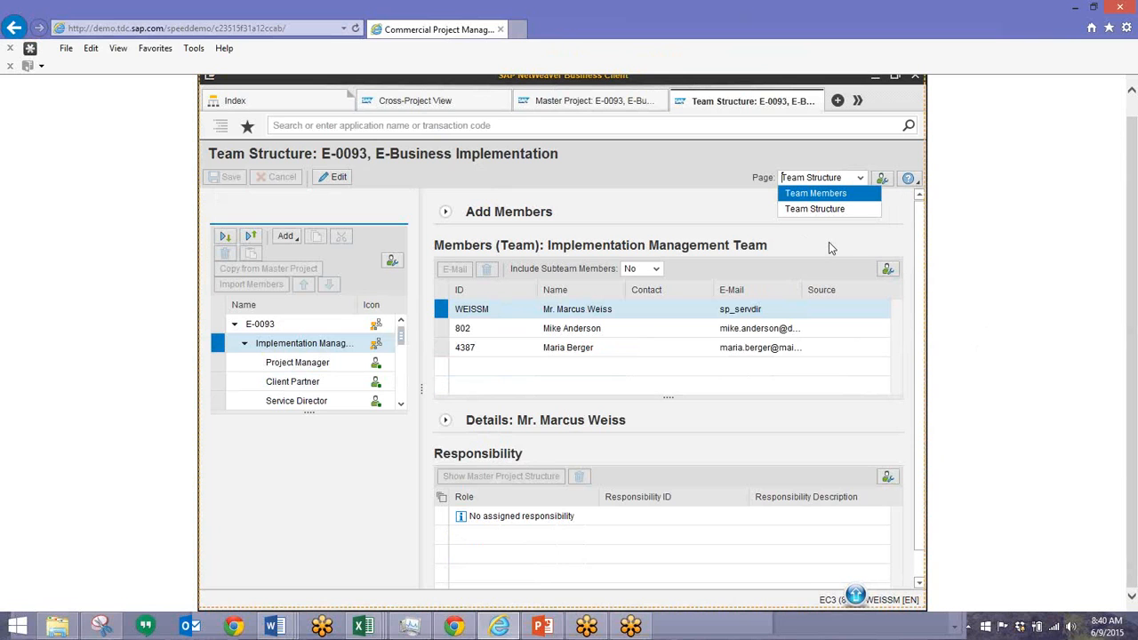
{"action": "left_click", "coordinate": [808, 194]}
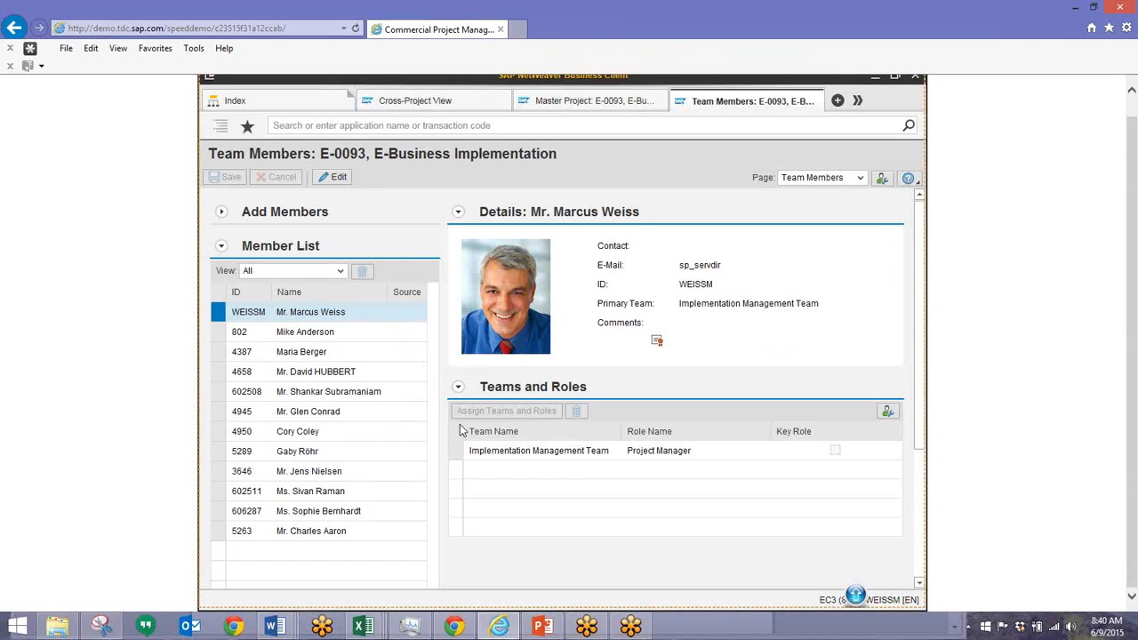
{"action": "left_click", "coordinate": [610, 431]}
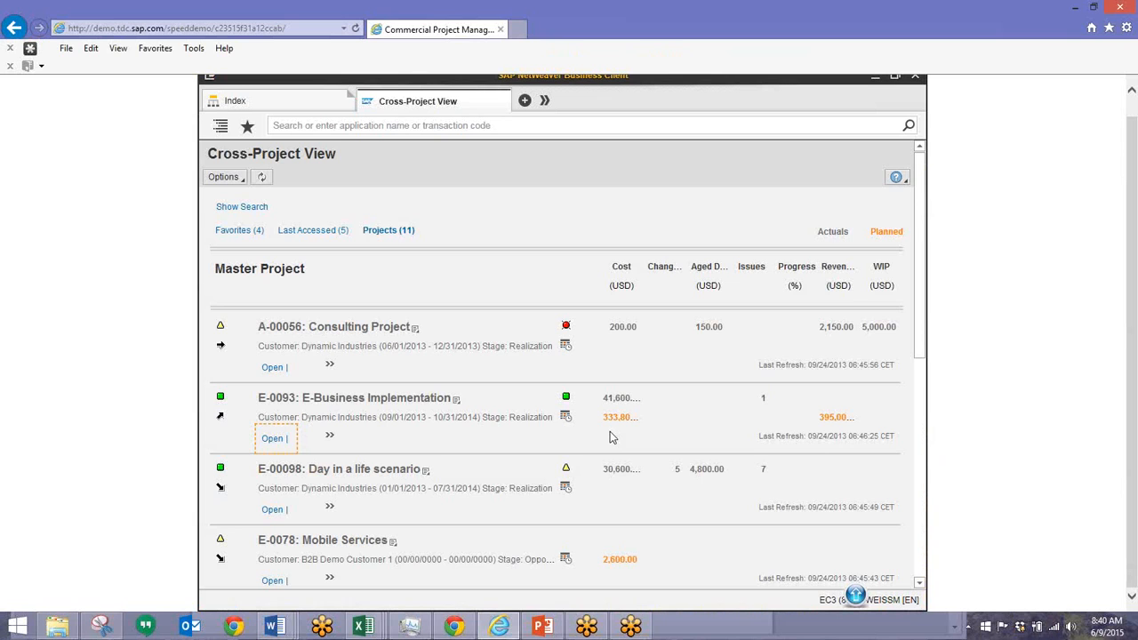
- Open the E-Business Implementation project's financial plans and display the BID Estimate plan E-0093-1
{"action": "left_click", "coordinate": [273, 439]}
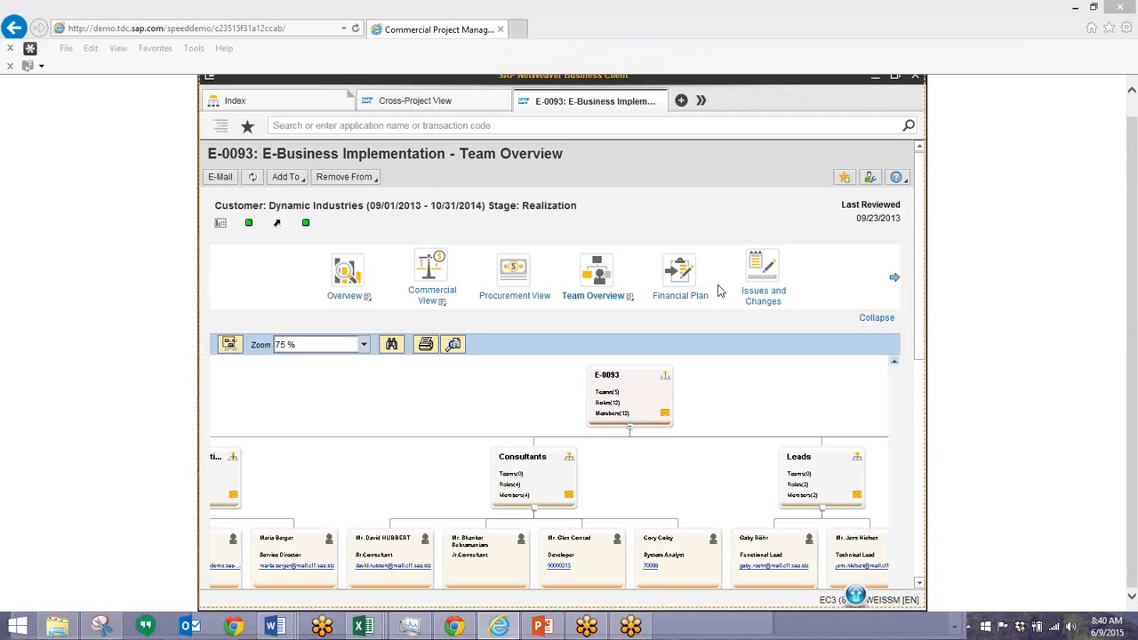
{"action": "left_click", "coordinate": [687, 295]}
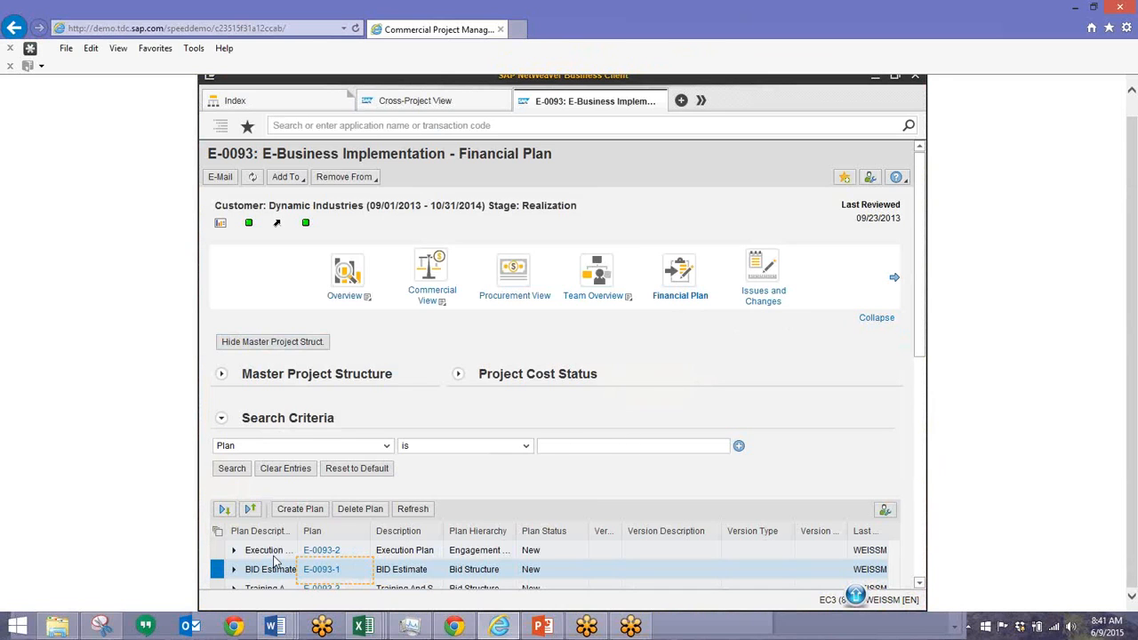
{"action": "left_click", "coordinate": [322, 570]}
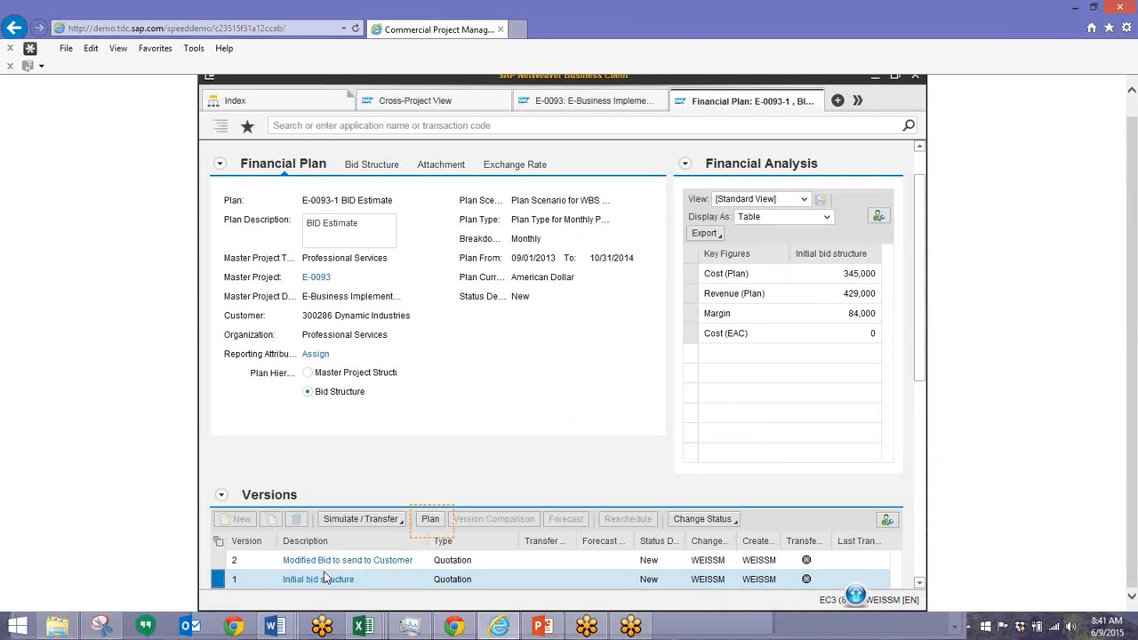
- Plan the initial bid structure version with the MRS planning workbook /CPD/PFP_A02_IRQ0003_PL_WB01, opening its launch file in Excel
{"action": "left_click", "coordinate": [429, 520]}
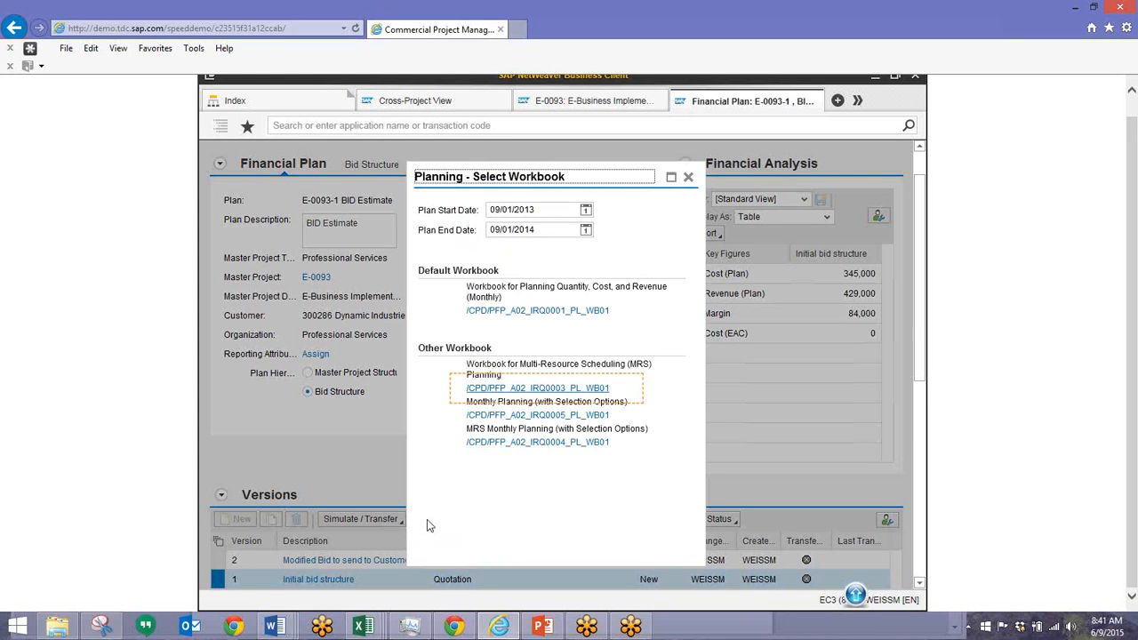
{"action": "left_click", "coordinate": [524, 393]}
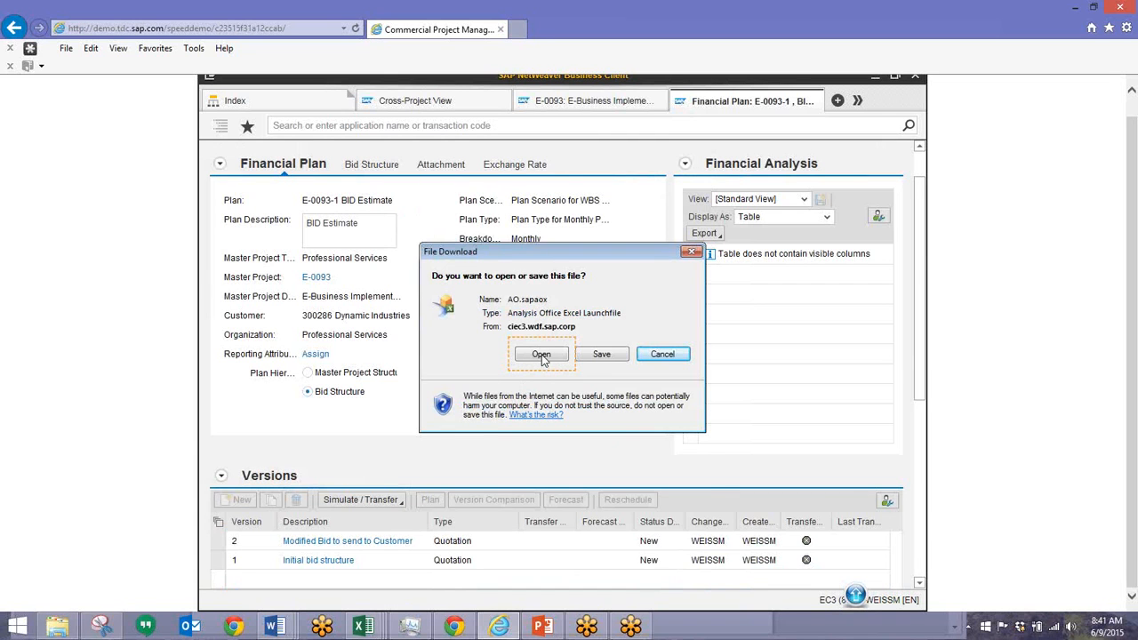
{"action": "left_click", "coordinate": [541, 354]}
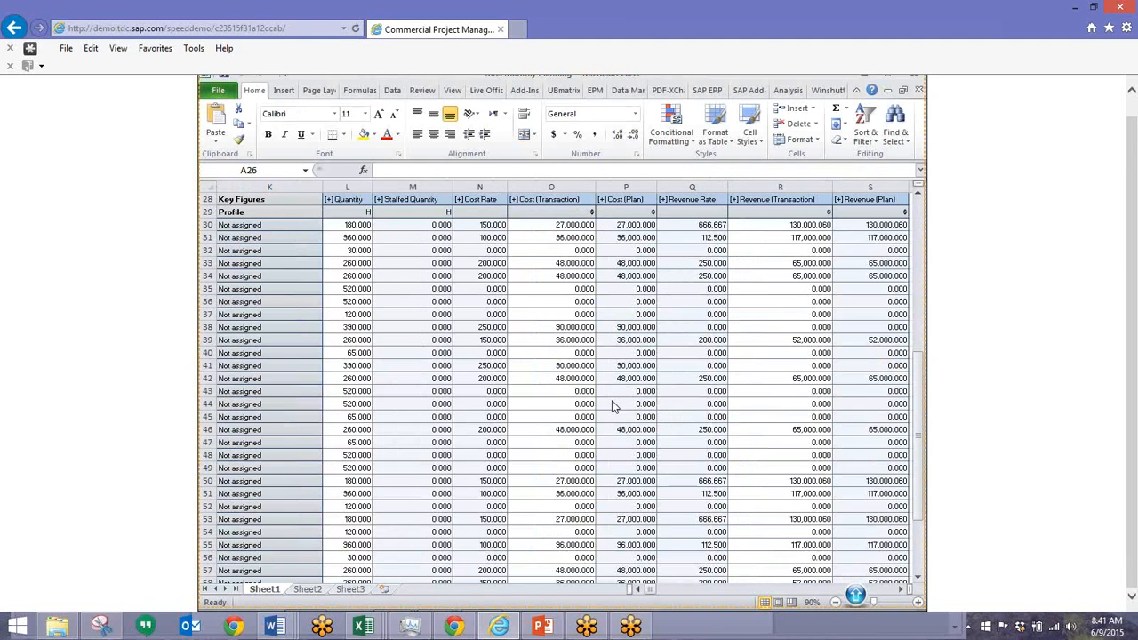
- Leave the planning workbook and launch Open Project (CJ20N) for the E-0093 implementation project
{"action": "left_click", "coordinate": [612, 401]}
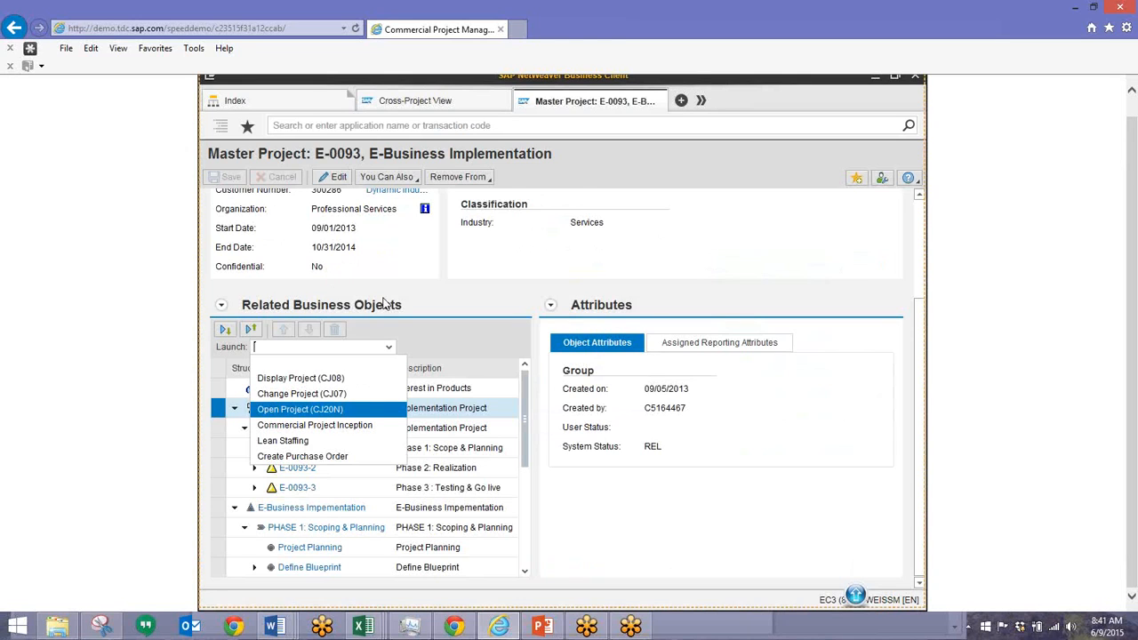
{"action": "left_click", "coordinate": [310, 411]}
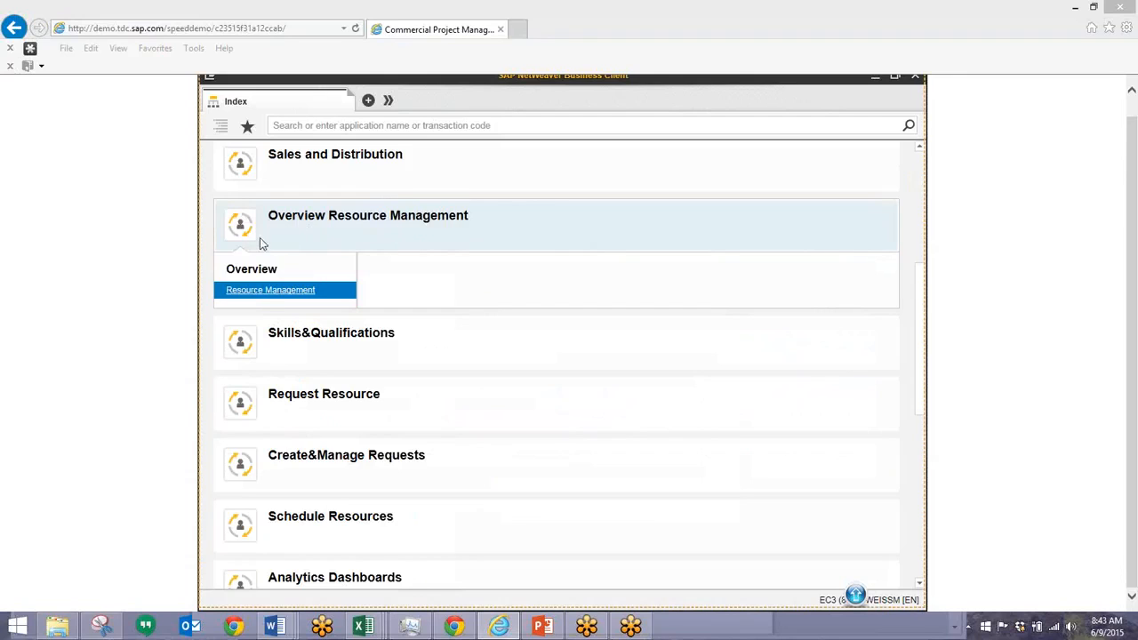
- Open the existing staffing request in Resource Management and show the candidates for role 0010
{"action": "left_click", "coordinate": [265, 291]}
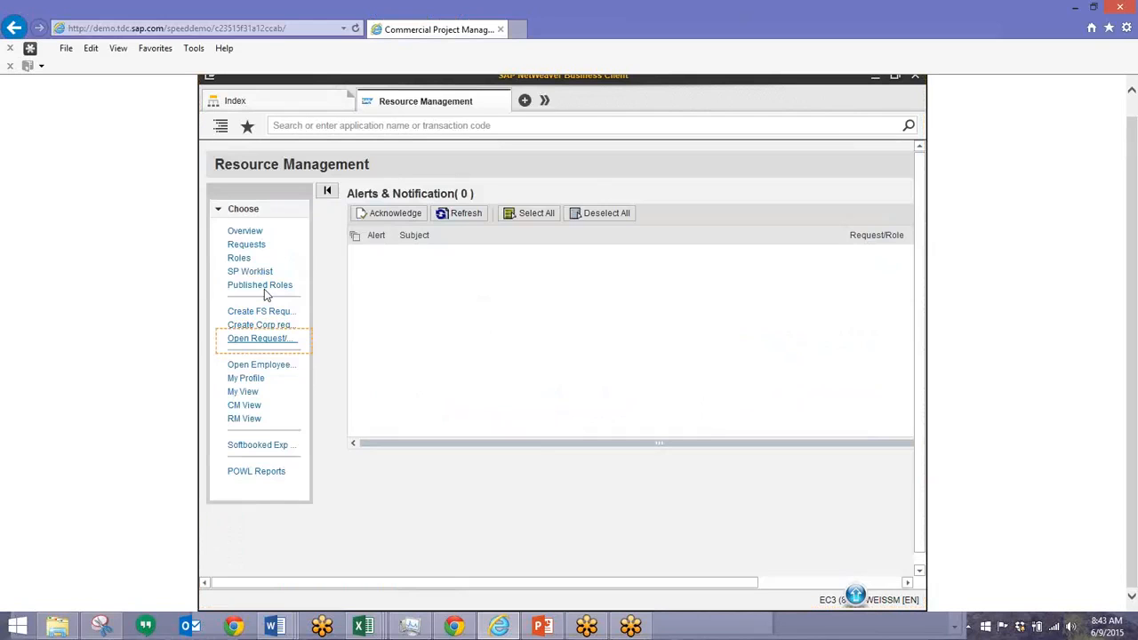
{"action": "left_click", "coordinate": [267, 341]}
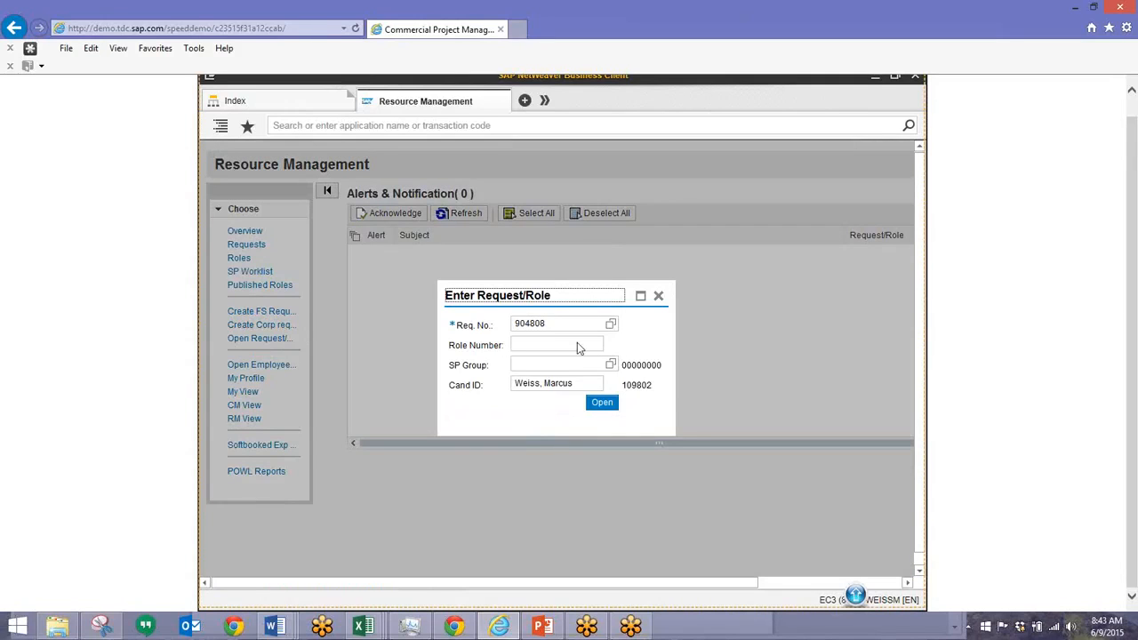
{"action": "left_click", "coordinate": [602, 401]}
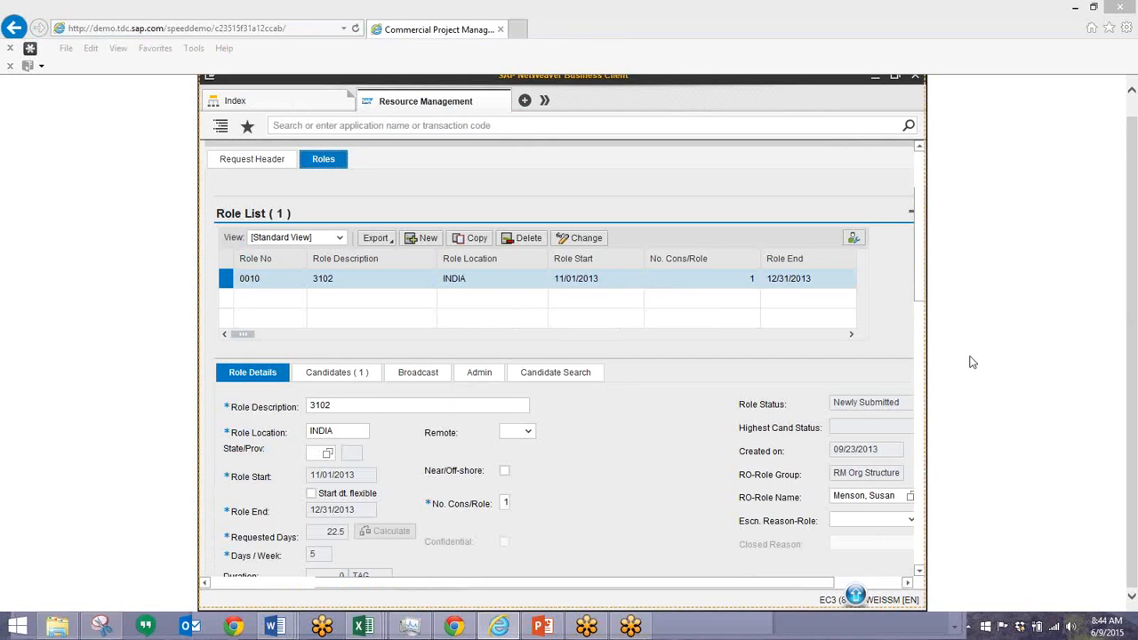
{"action": "left_click", "coordinate": [331, 377]}
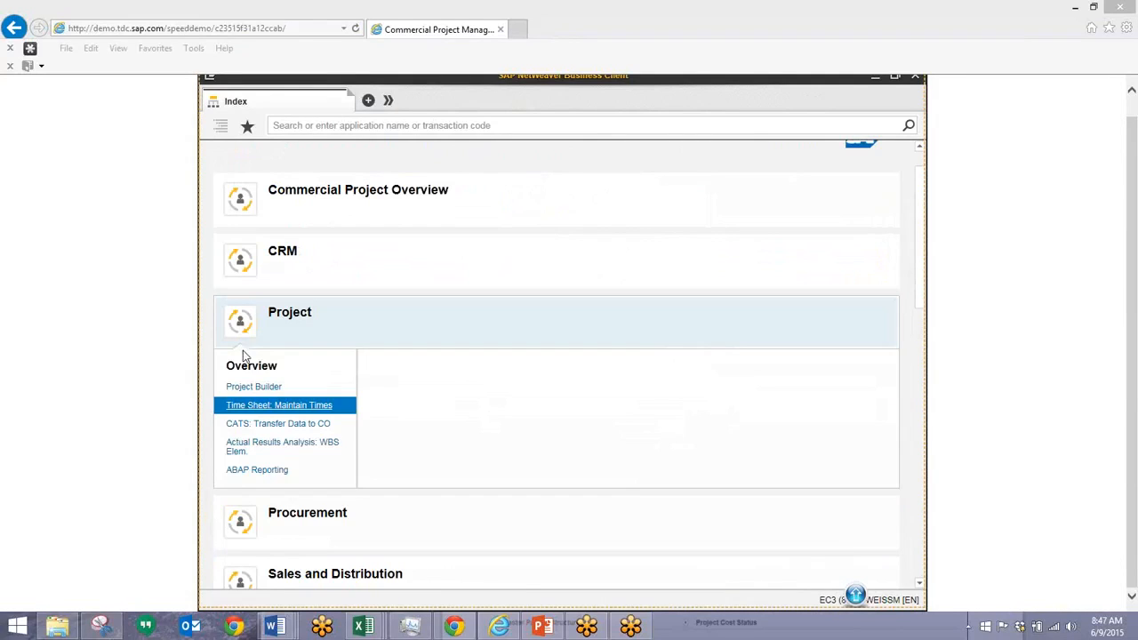
- Open the time sheet for maintaining times with data entry profile ZPFSCPM and key date 07/16/2013
{"action": "left_click", "coordinate": [261, 409]}
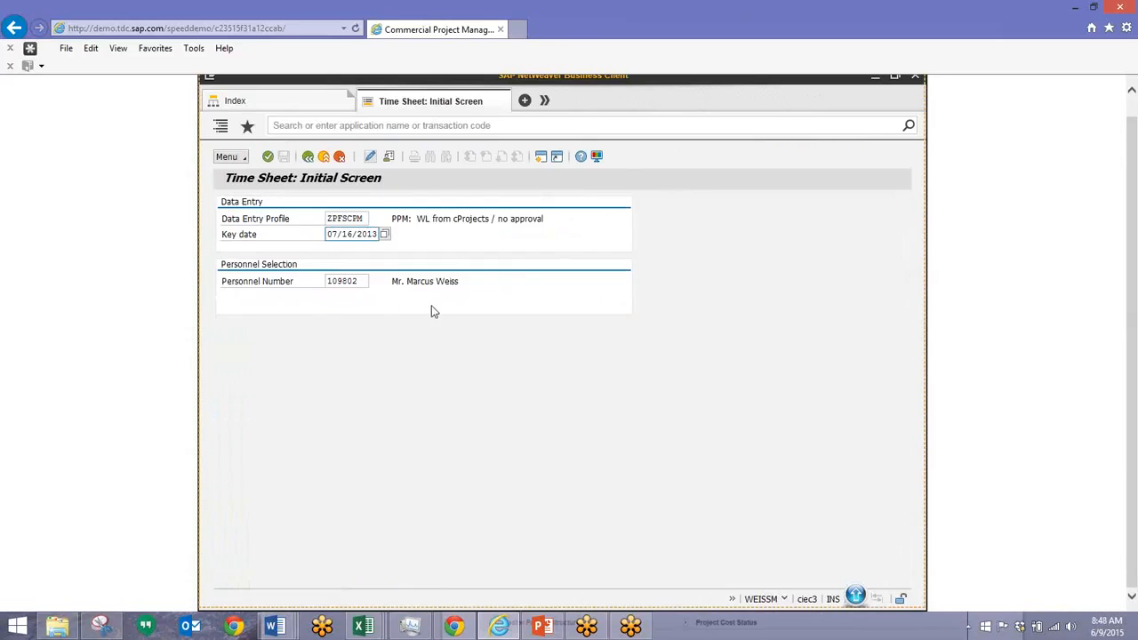
{"action": "key", "text": "Return"}
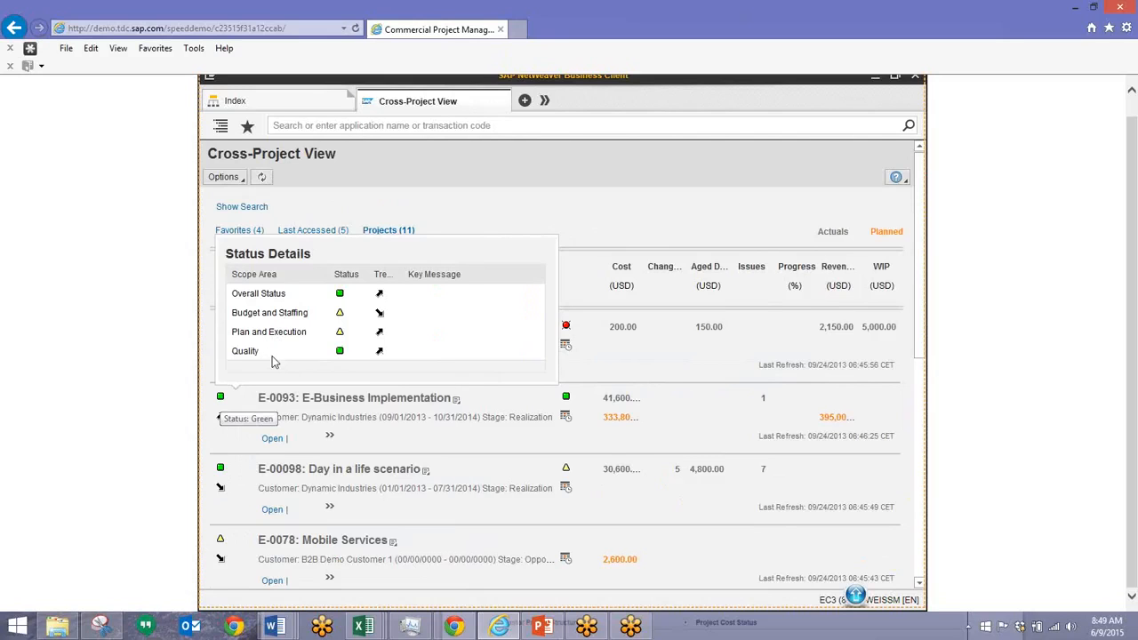
- Review the status details and key dates of the E-Business Implementation project in the Cross-Project View
{"action": "left_click", "coordinate": [301, 360]}
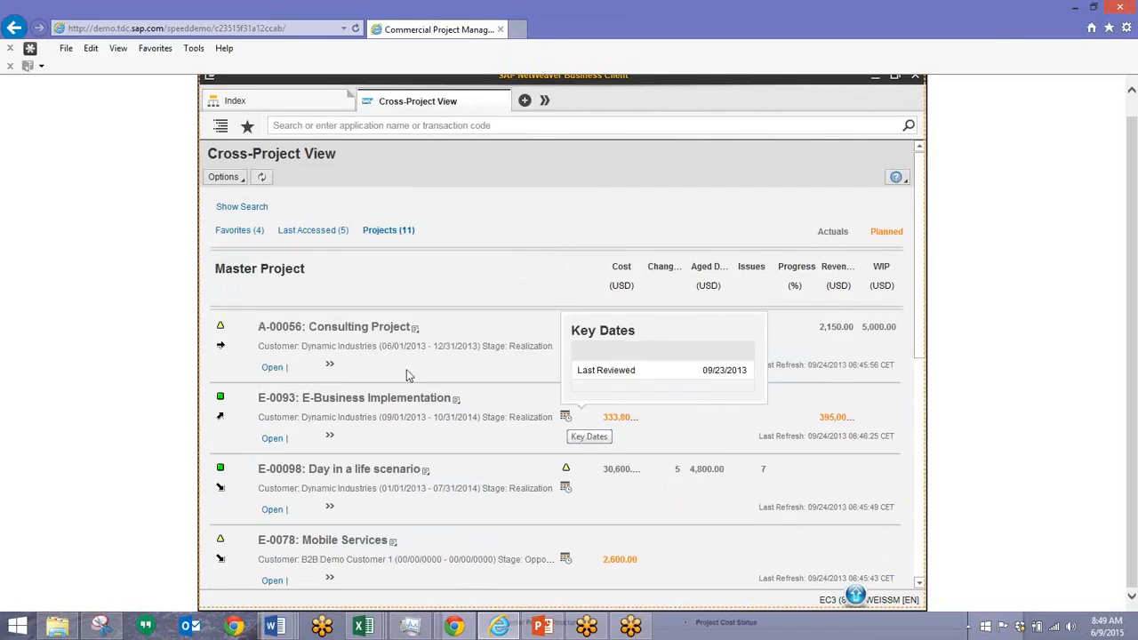
{"action": "left_click", "coordinate": [599, 442]}
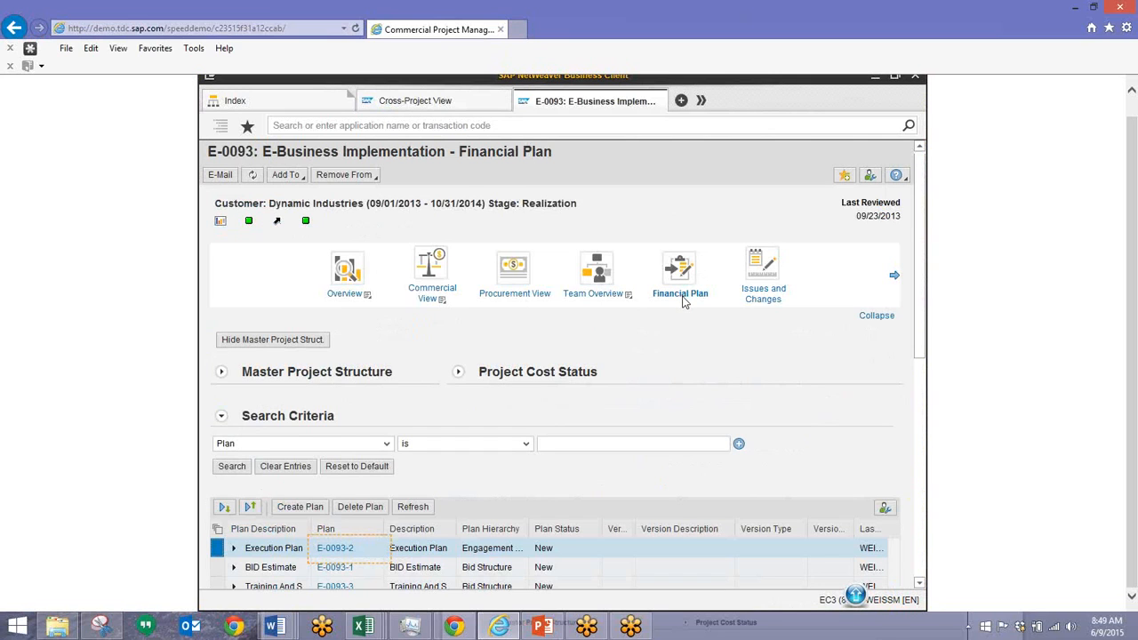
- Open the Execution Plan E-0093-2 and examine the forecast workbook and cost chart for its Transfer to erp version
{"action": "left_click", "coordinate": [338, 549]}
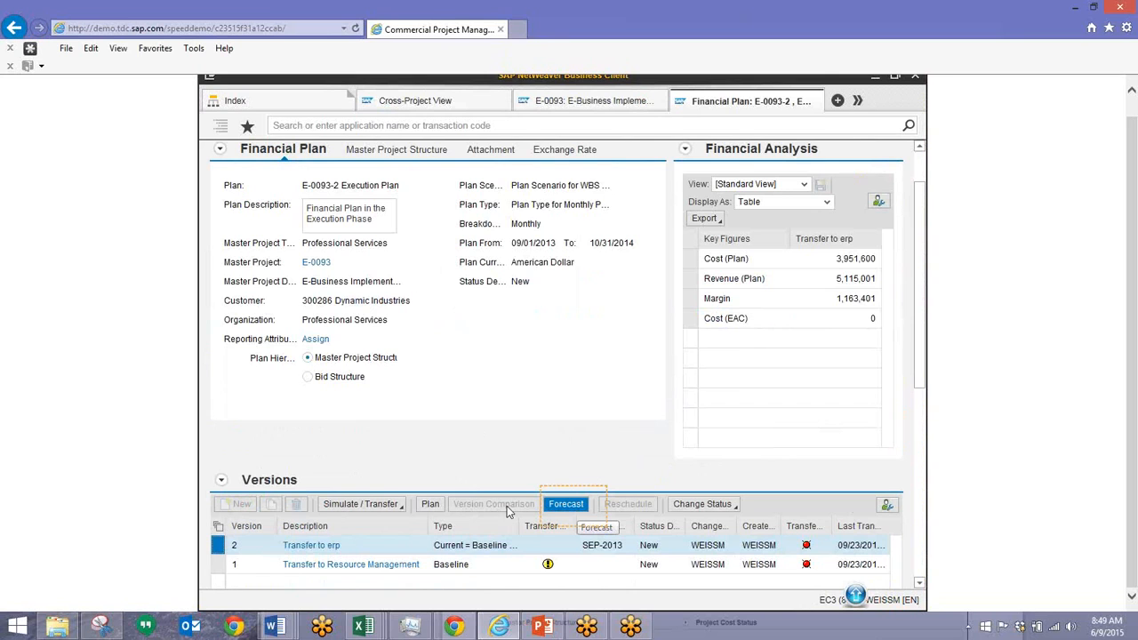
{"action": "left_click", "coordinate": [582, 514]}
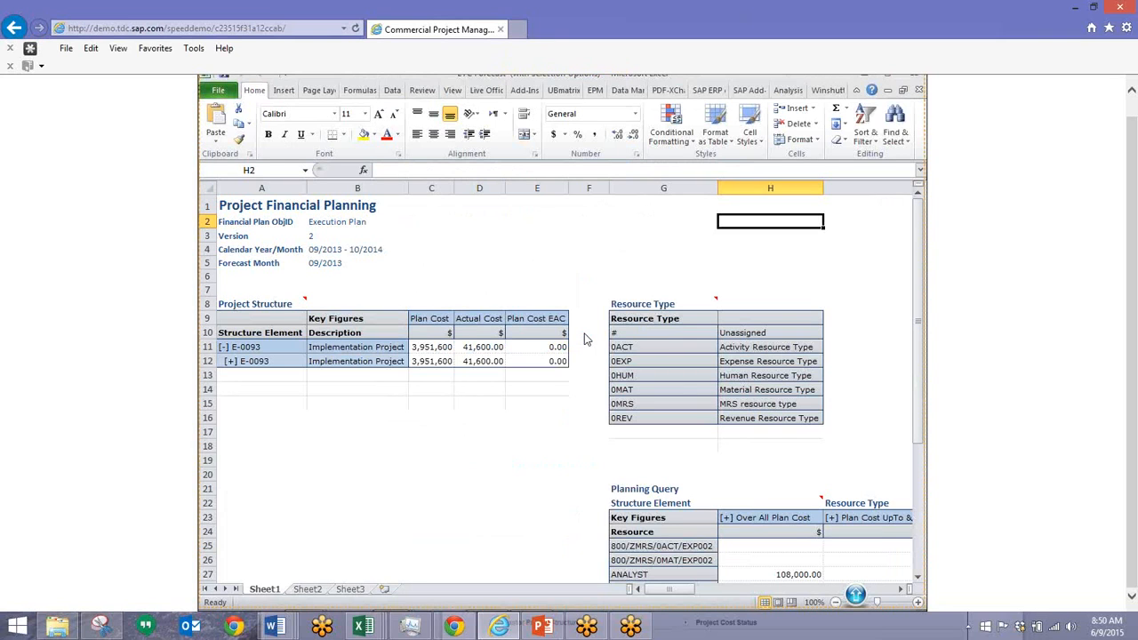
{"action": "left_click", "coordinate": [591, 428]}
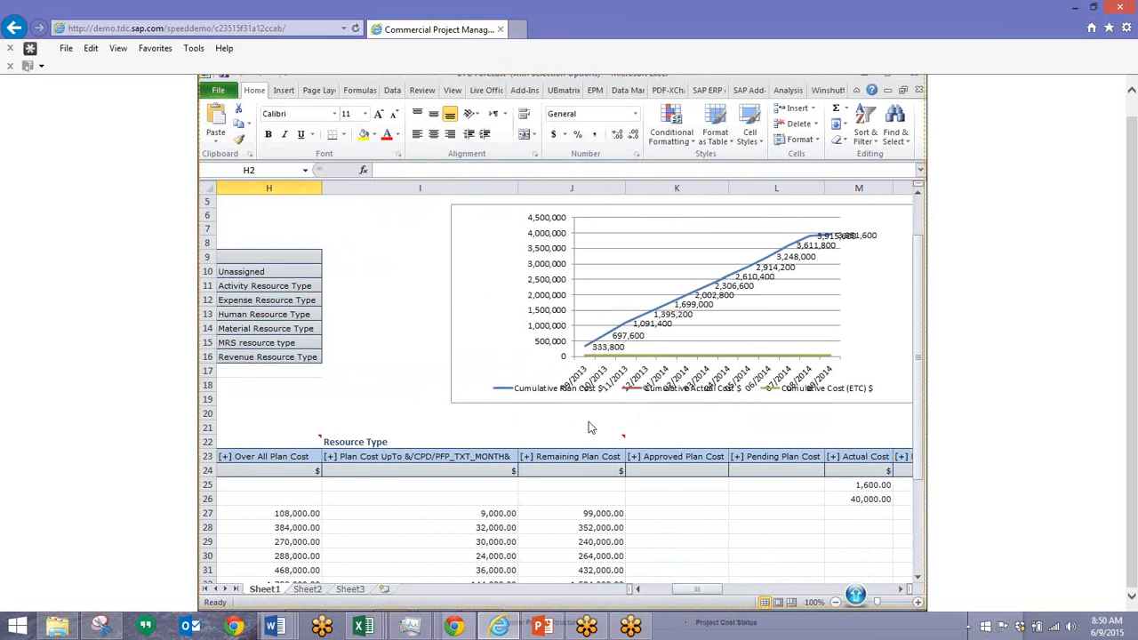
{"action": "left_click", "coordinate": [591, 427]}
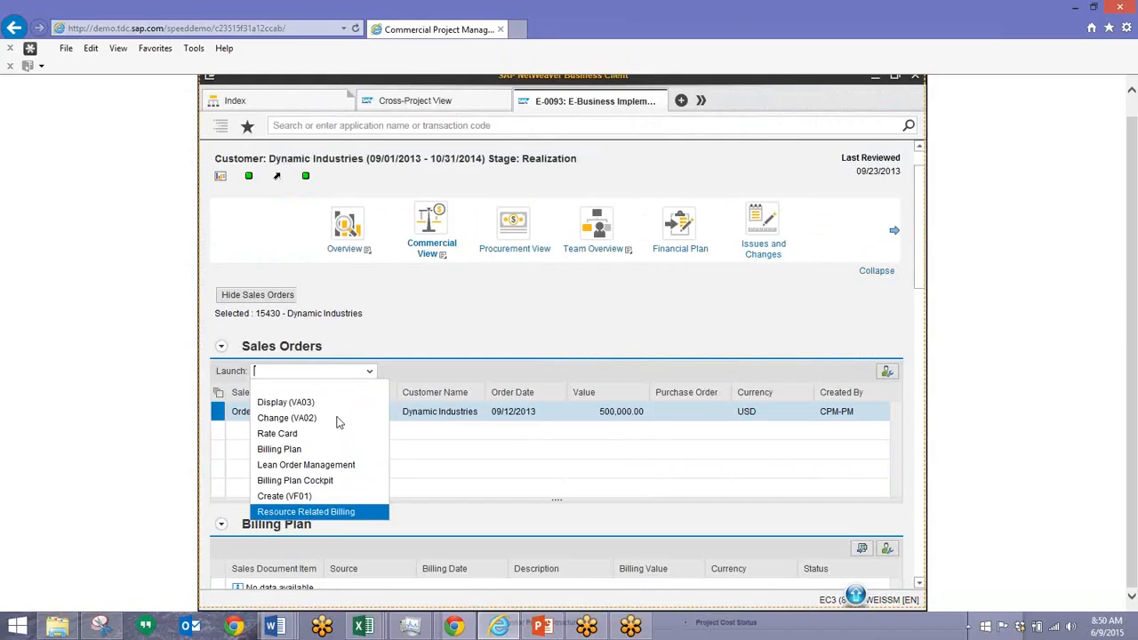
- Launch resource-related billing for the Dynamic Industries sales order and create the billing request for 1.600,00 USD
{"action": "left_click", "coordinate": [306, 514]}
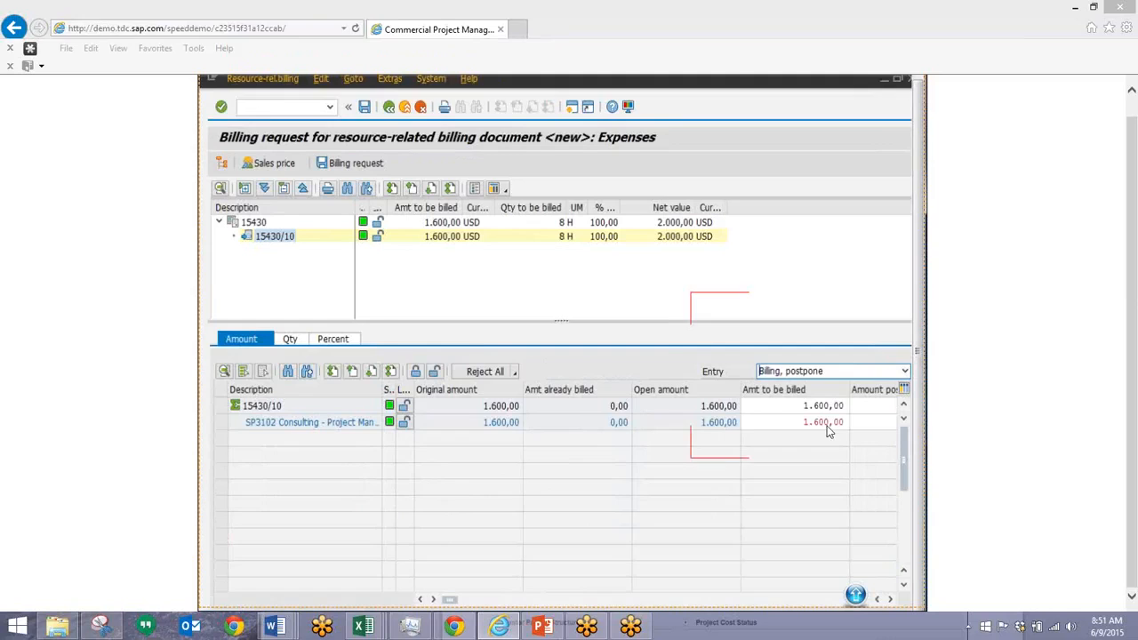
{"action": "key", "text": "ctrl+s"}
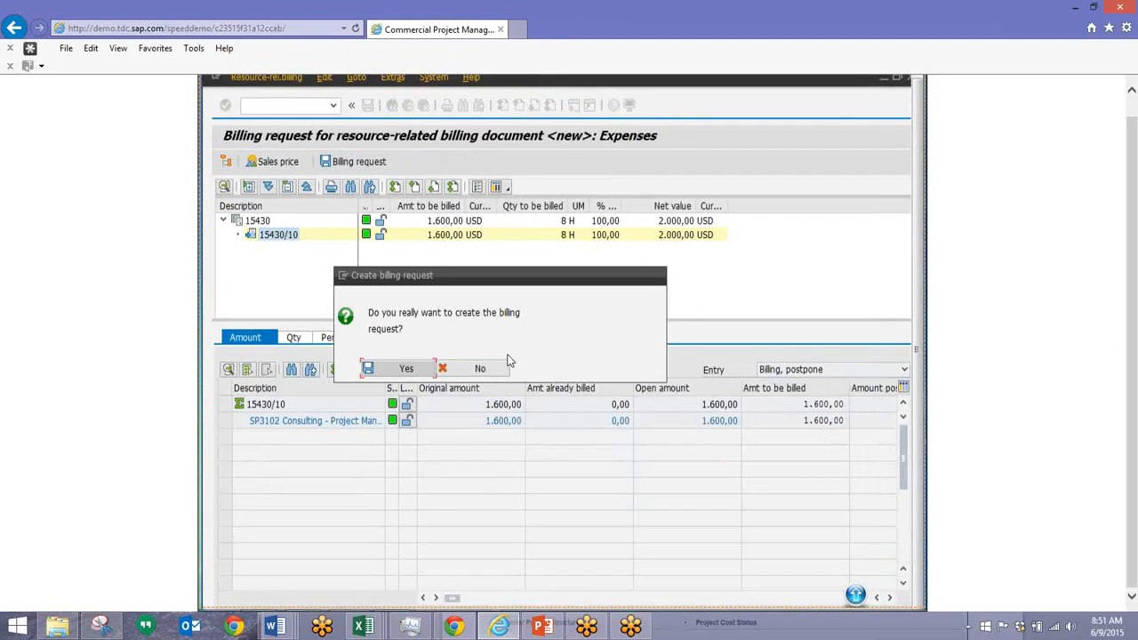
{"action": "left_click", "coordinate": [402, 369]}
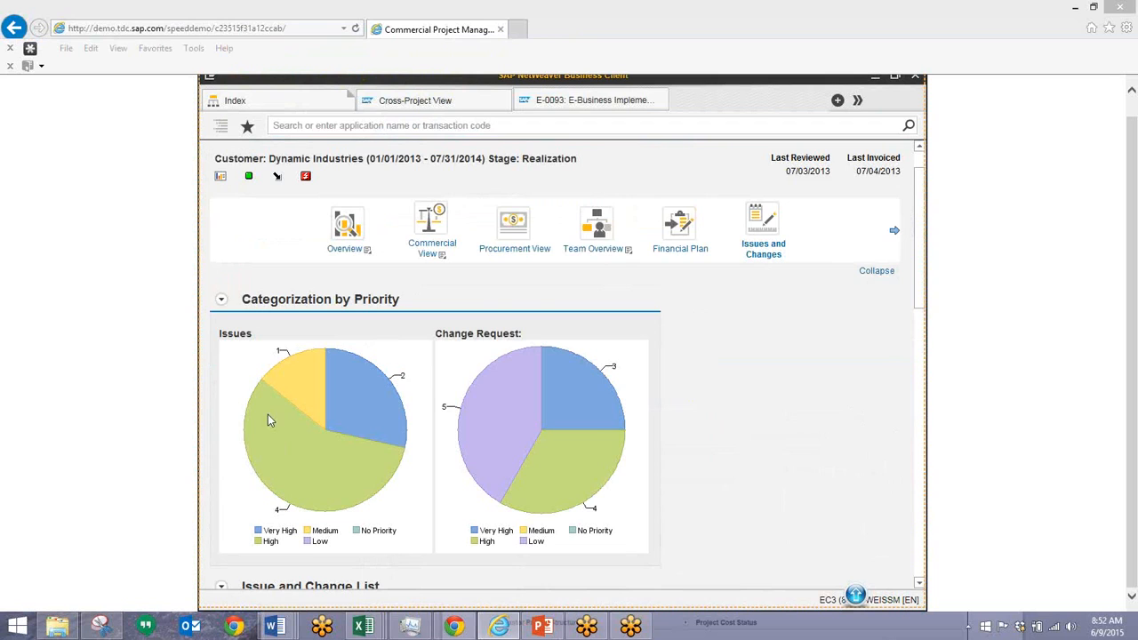
- Create and save the general issue "Resource Shortage" for E-0093 with Very High priority, Major impact, EUR 240,000 cost and 10 weeks' delay
{"action": "left_click", "coordinate": [243, 361]}
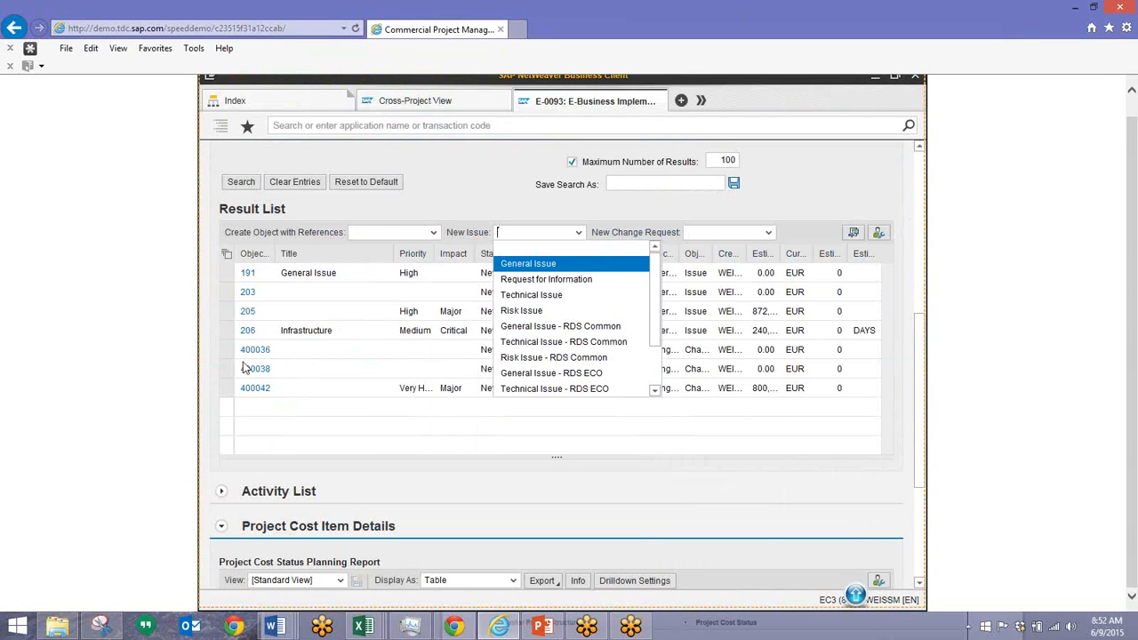
{"action": "left_click", "coordinate": [526, 265]}
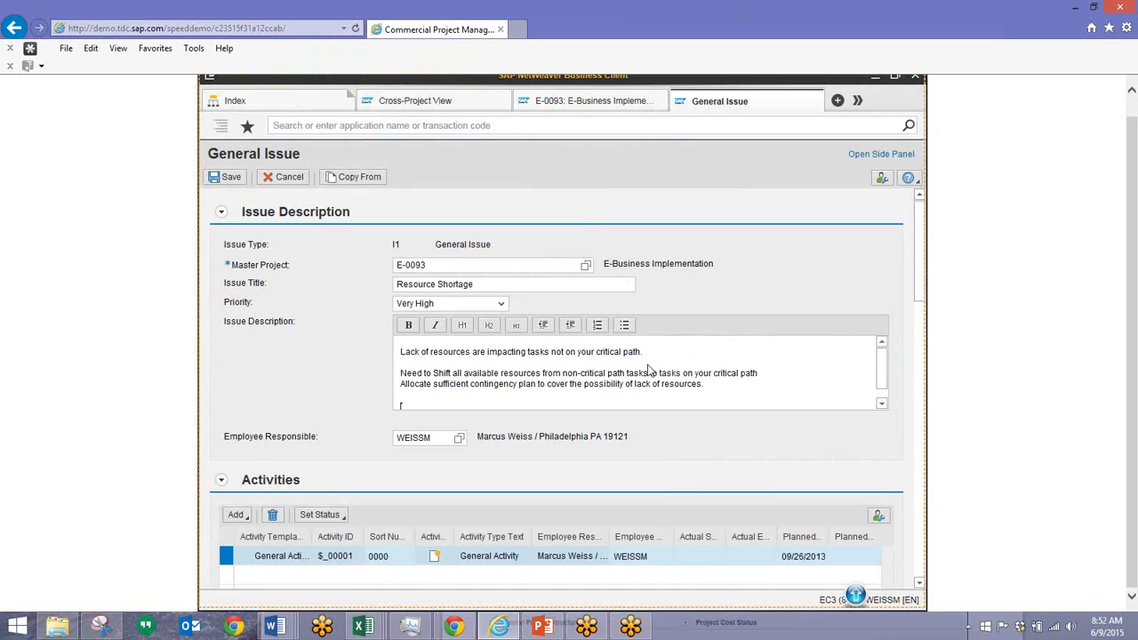
{"action": "scroll", "coordinate": [649, 370], "scroll_direction": "down", "scroll_amount": 5}
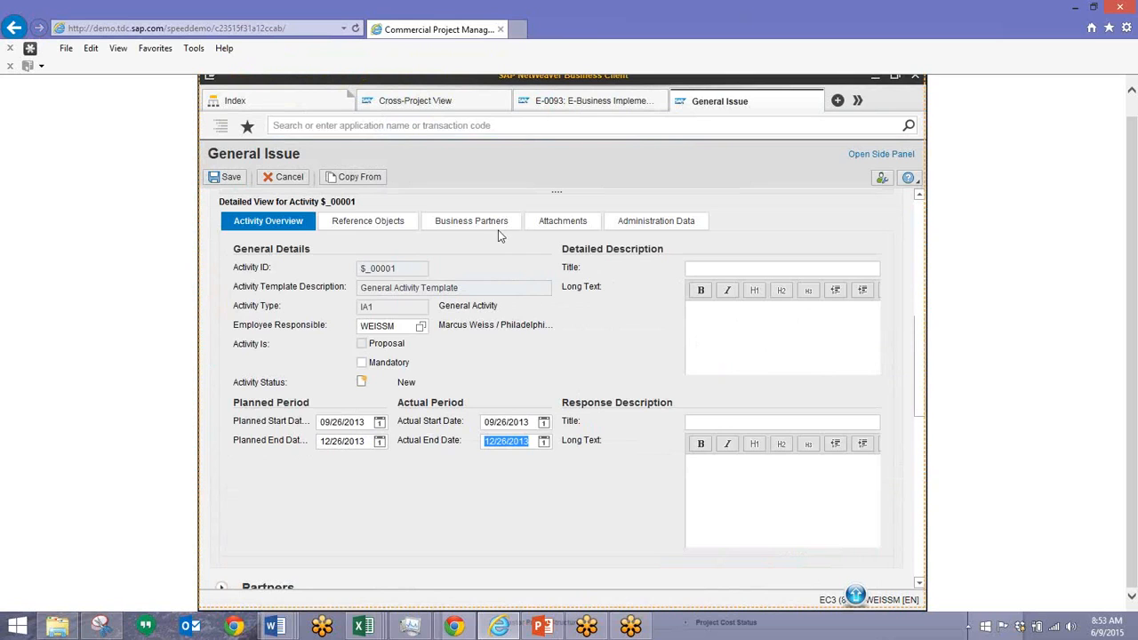
{"action": "left_click", "coordinate": [591, 368]}
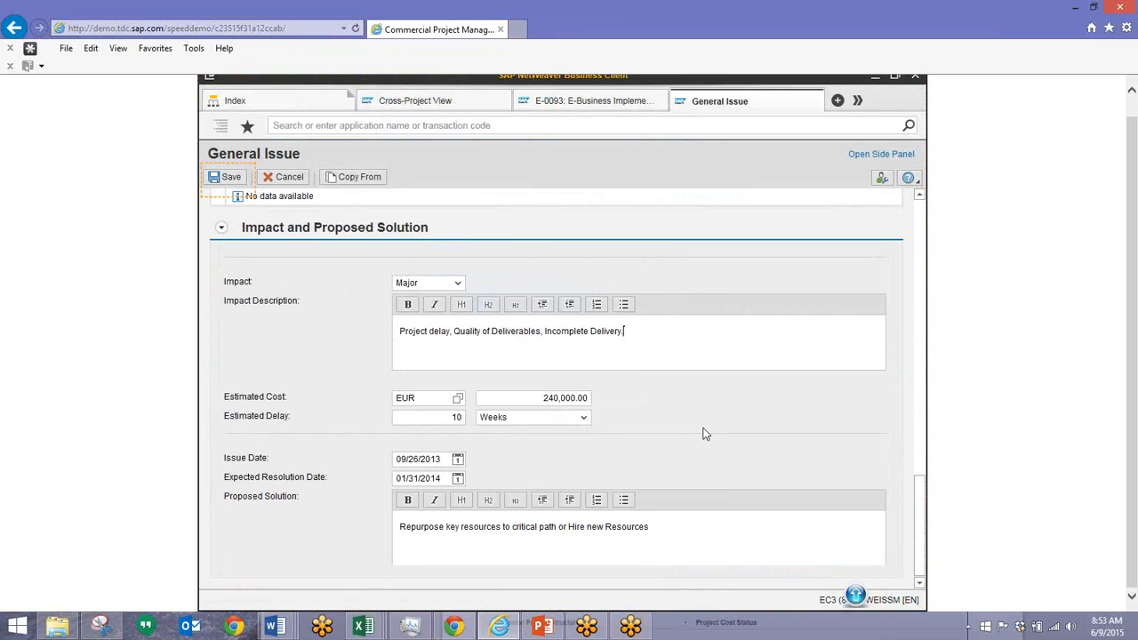
{"action": "left_click", "coordinate": [227, 177]}
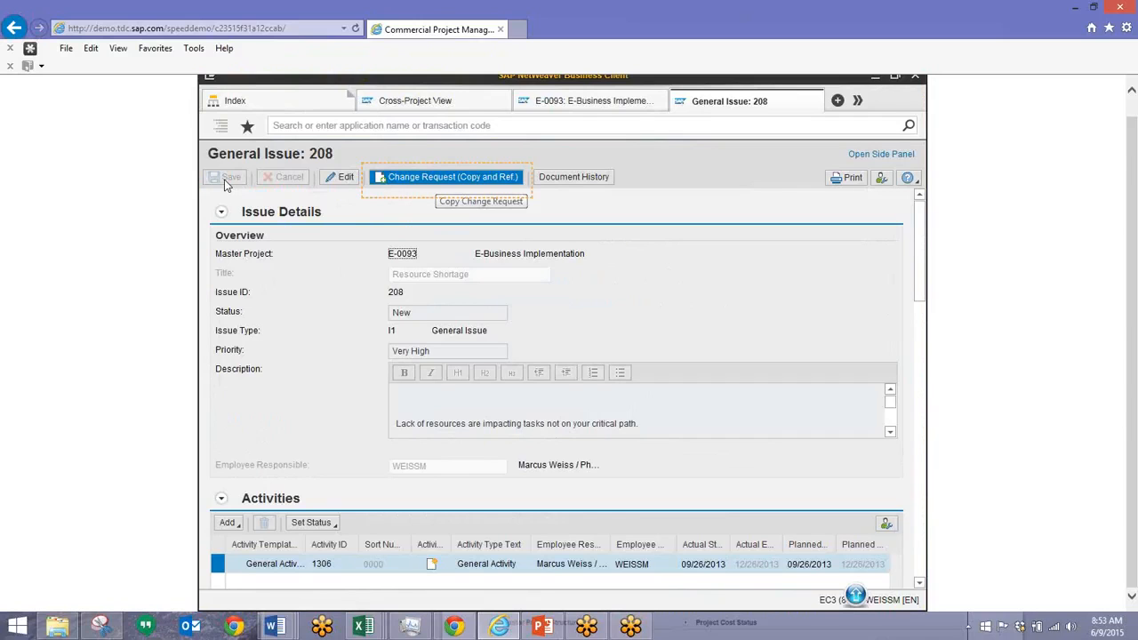
- Create a change request from the saved Resource Shortage issue by copy and reference
{"action": "left_click", "coordinate": [427, 178]}
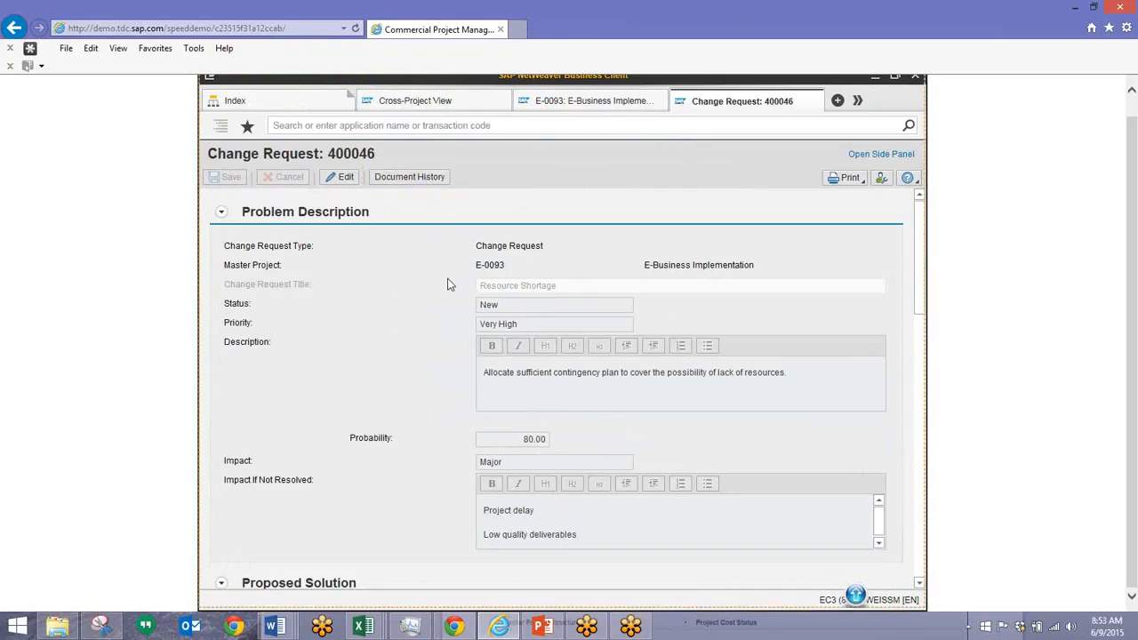